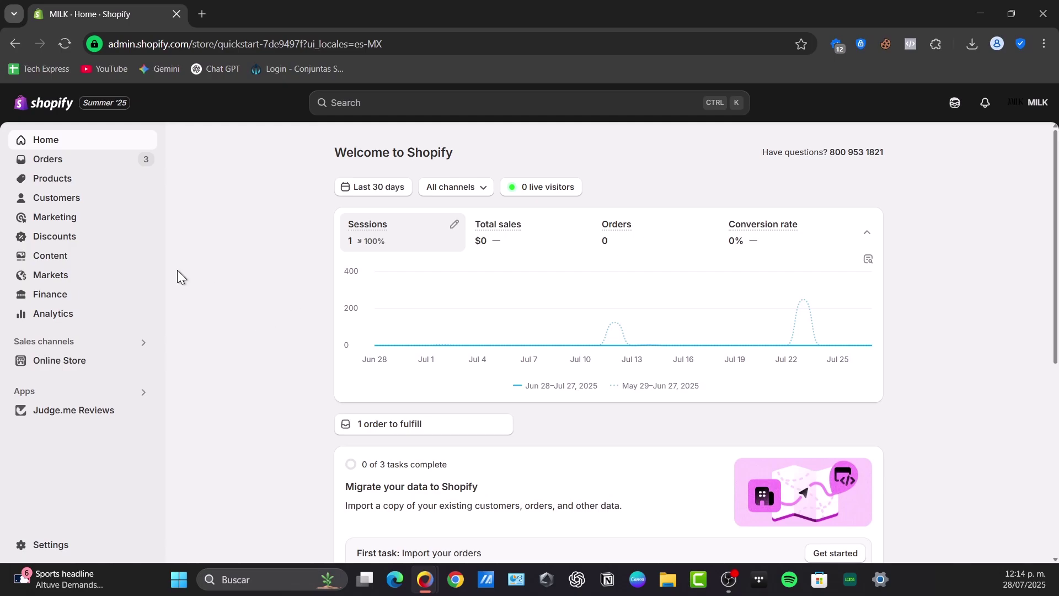
# Pass through Orders to the Products list showing Most Wanted, Courier Cosplay and Pet Hair Remover Mitt Gloves.
pyautogui.click(78, 162)
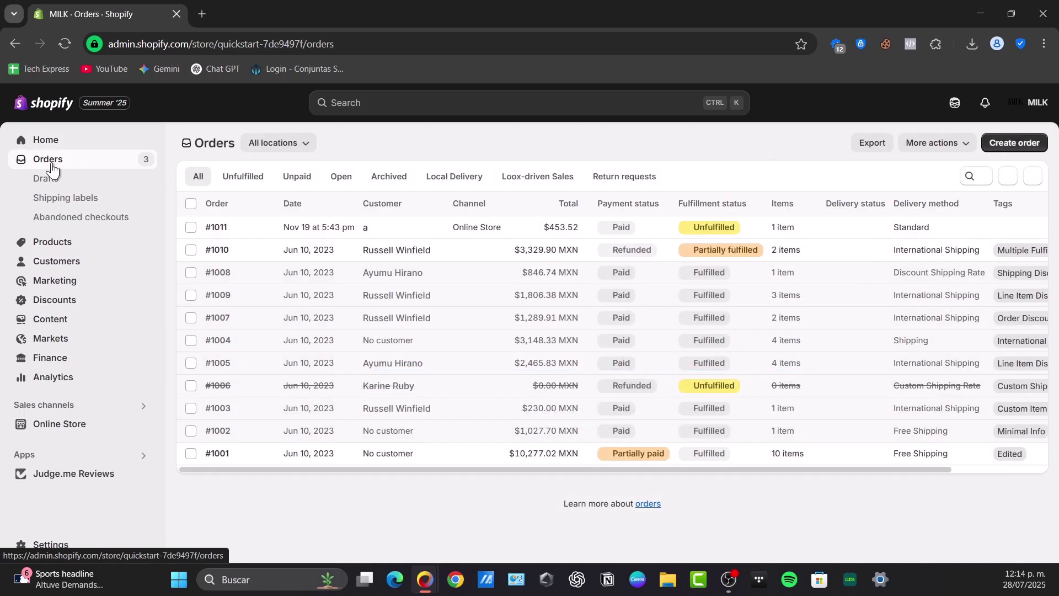
pyautogui.click(52, 242)
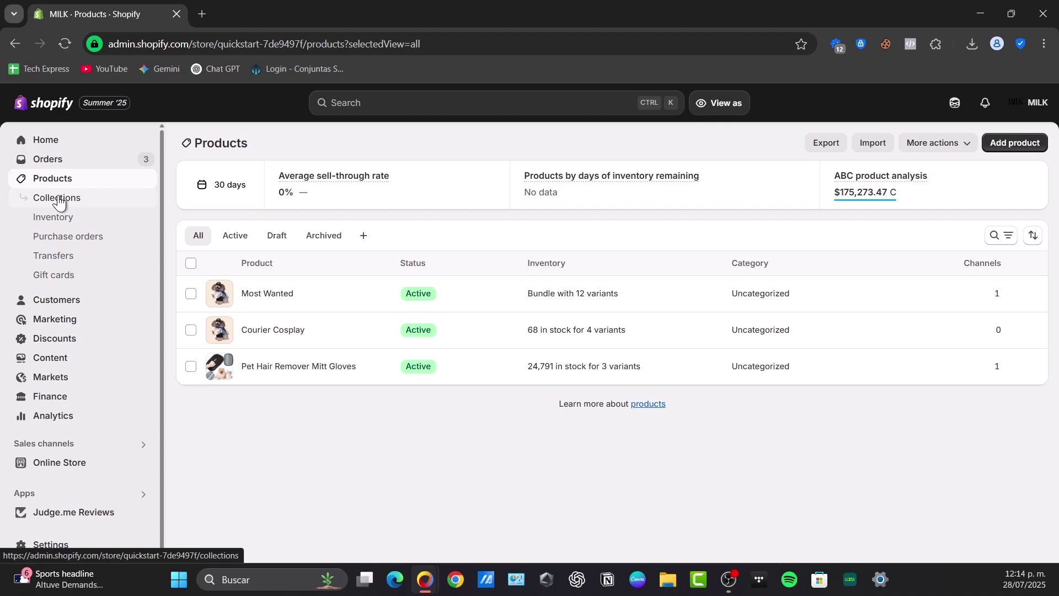
# Open Collections and scroll through the whole table, including AVADA - Best Sellers with 3 products.
pyautogui.click(90, 209)
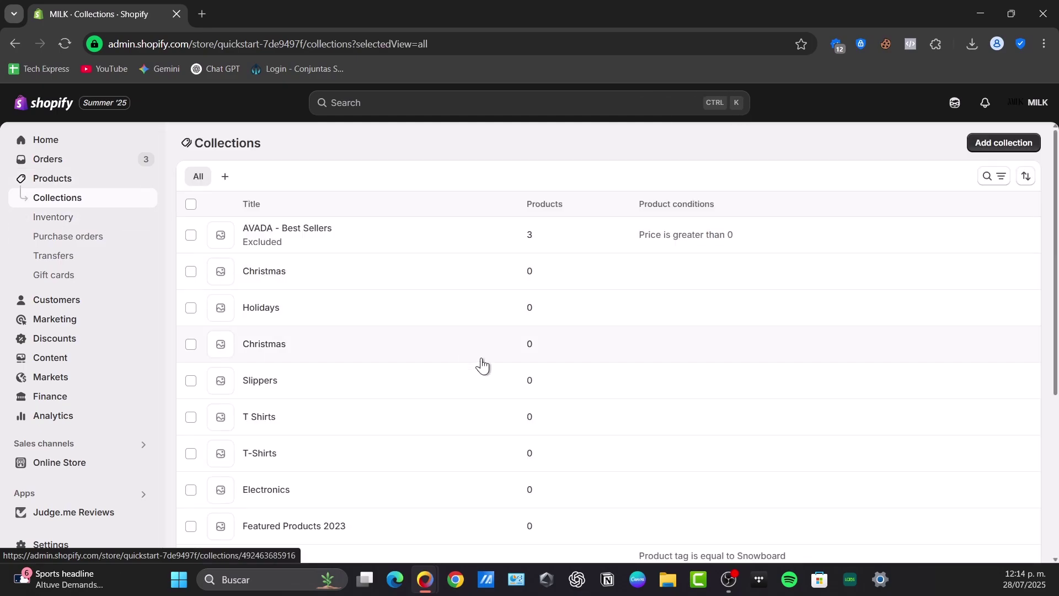
pyautogui.scroll(-5, 421, 295)
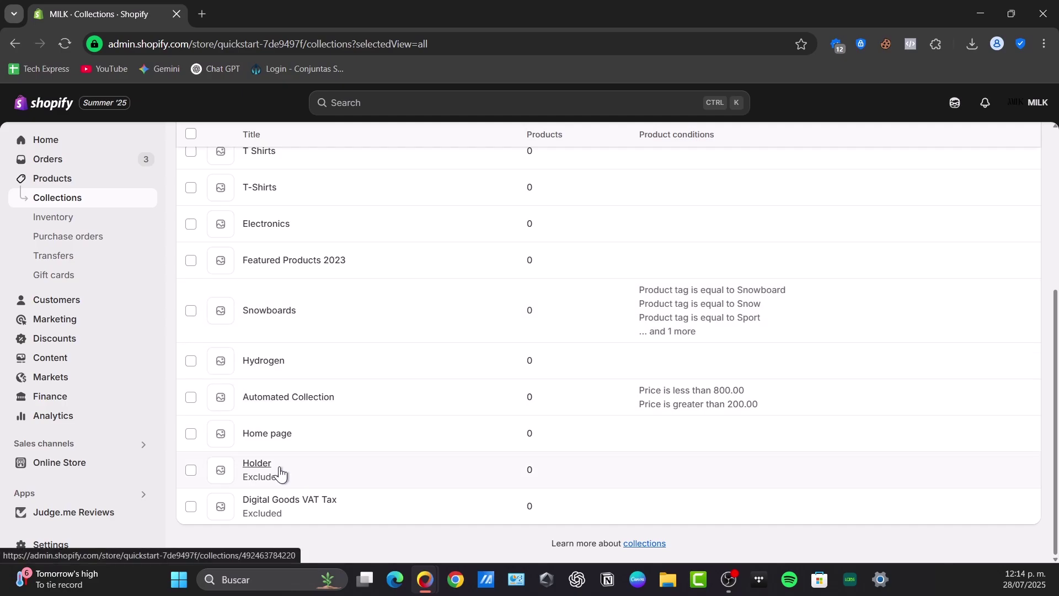
pyautogui.scroll(5, 302, 470)
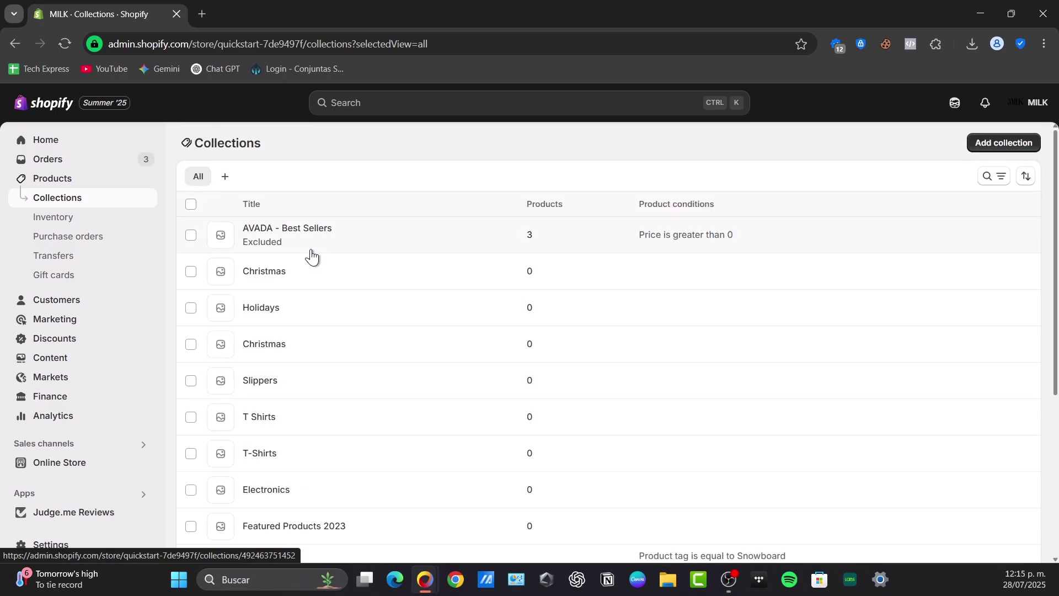
# Open the AVADA - Best Sellers collection and scroll down to its Products card.
pyautogui.click(349, 247)
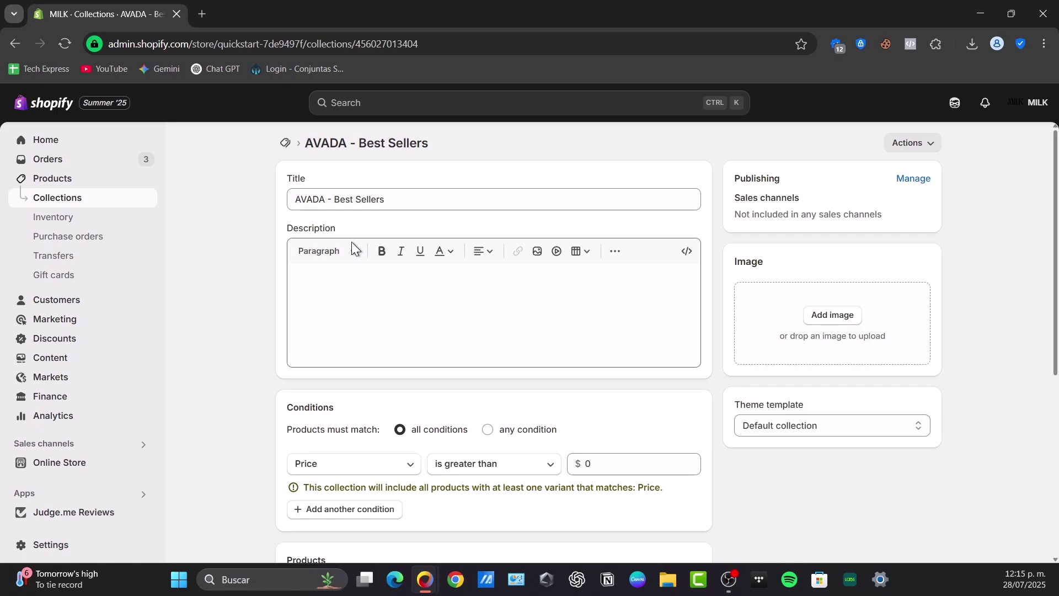
pyautogui.click(104, 203)
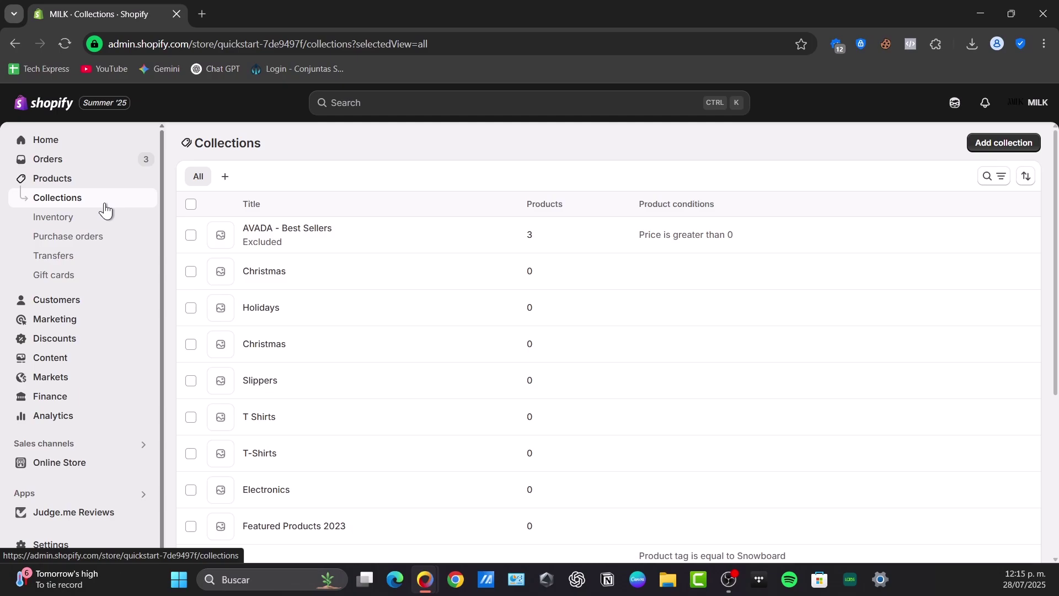
pyautogui.click(391, 226)
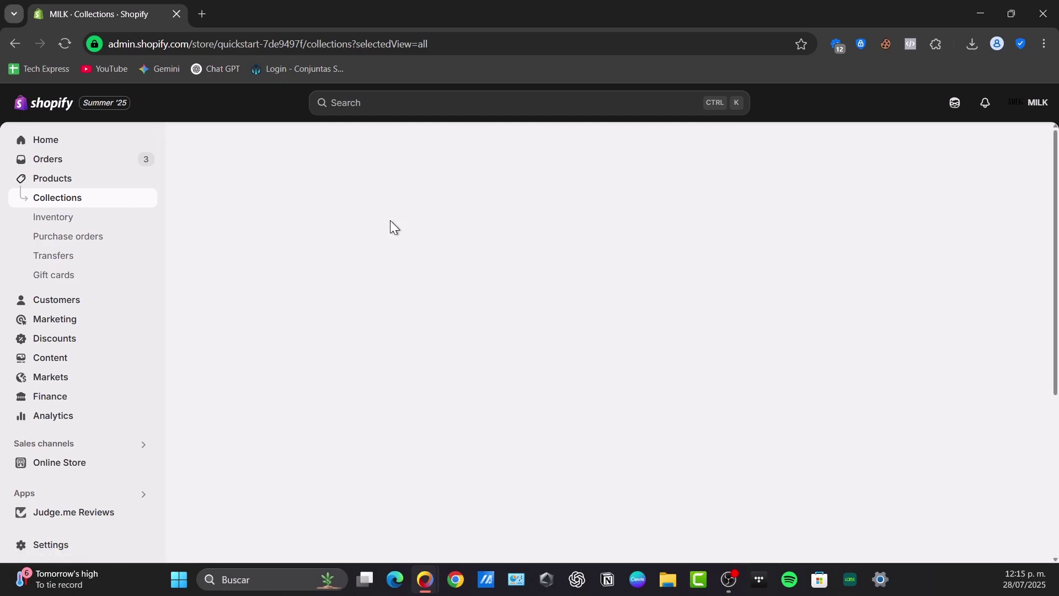
pyautogui.scroll(-5, 551, 291)
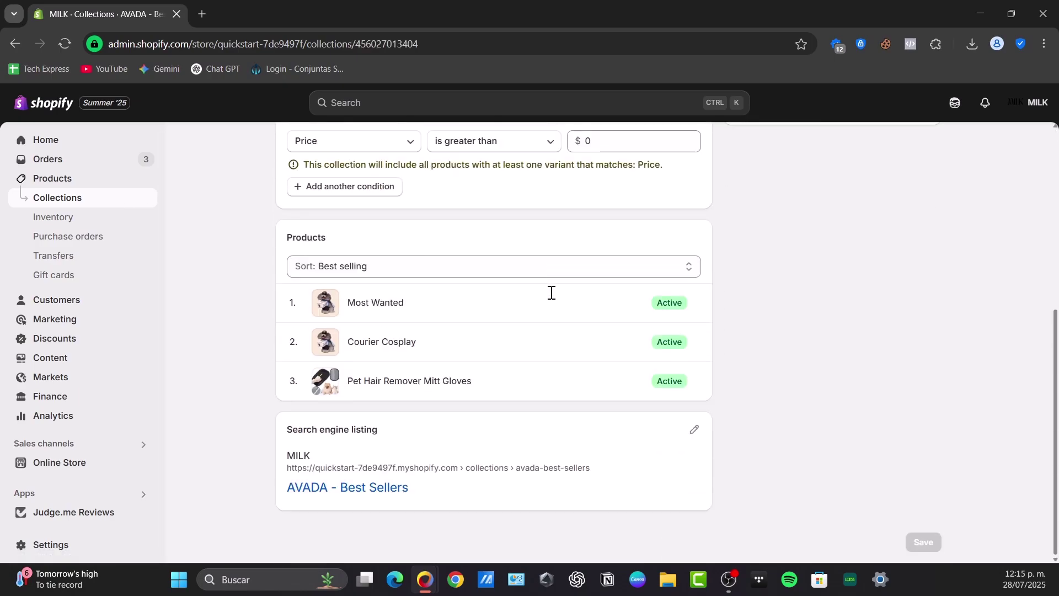
# Change the AVADA - Best Sellers product sort order to Manually.
pyautogui.click(390, 269)
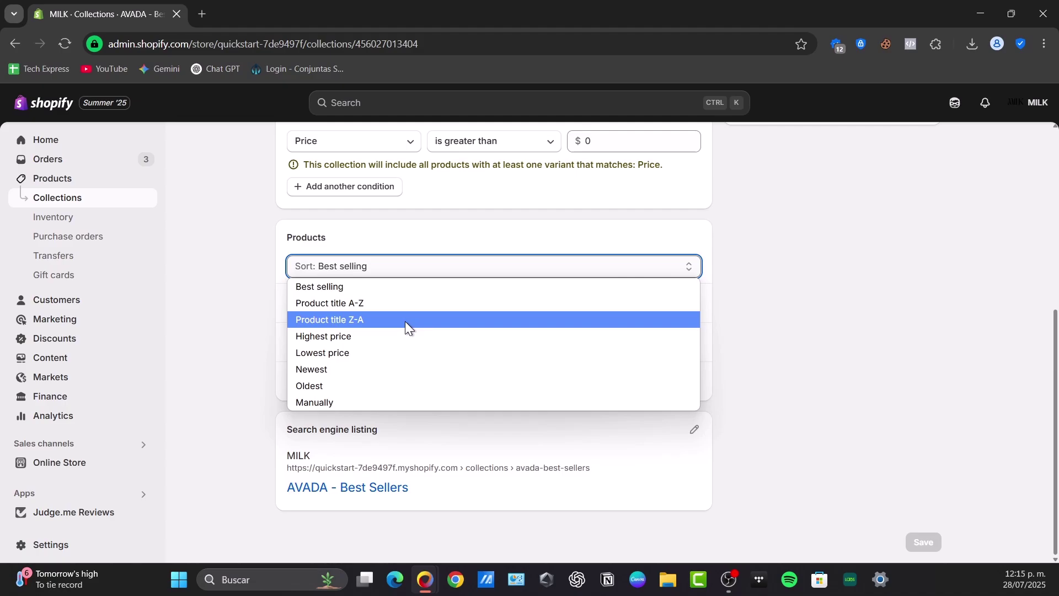
pyautogui.click(379, 395)
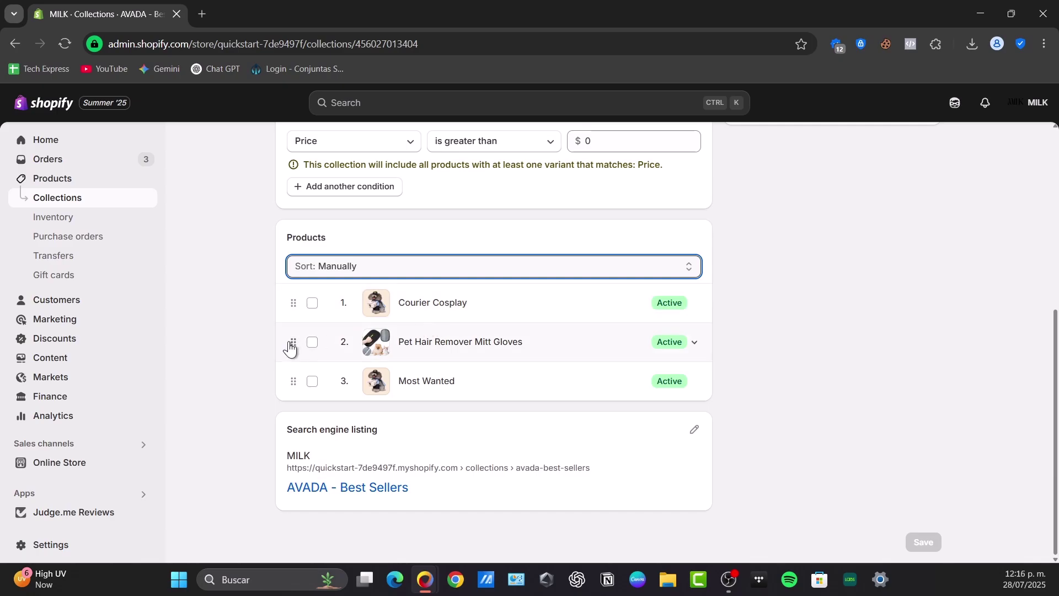
# Drag Pet Hair Remover Mitt Gloves below Most Wanted, making Most Wanted second.
pyautogui.click(289, 372)
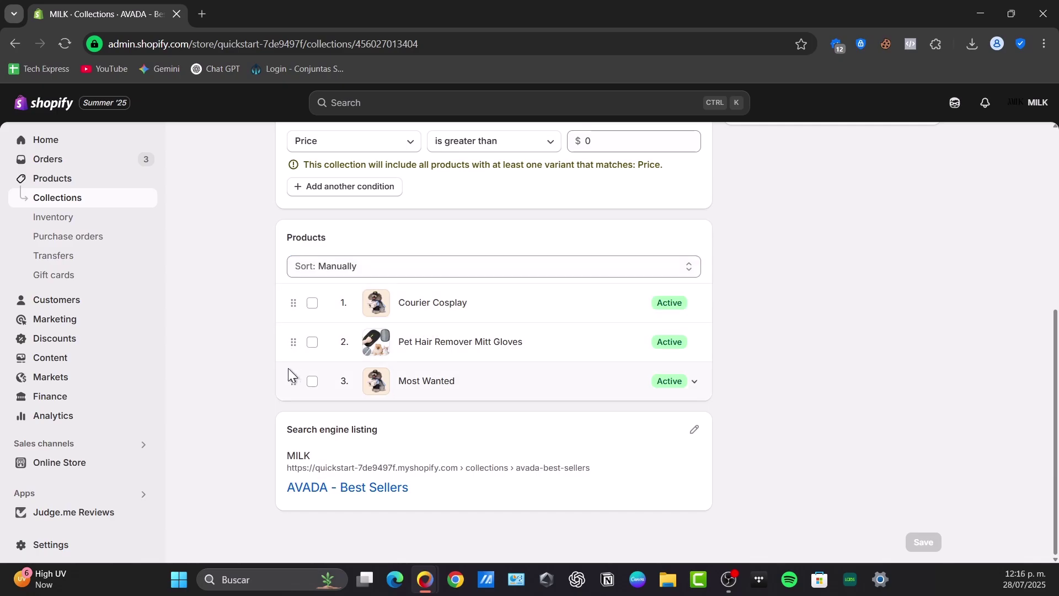
pyautogui.click(288, 368)
pyautogui.click(293, 345)
pyautogui.click(296, 368)
pyautogui.click(299, 347)
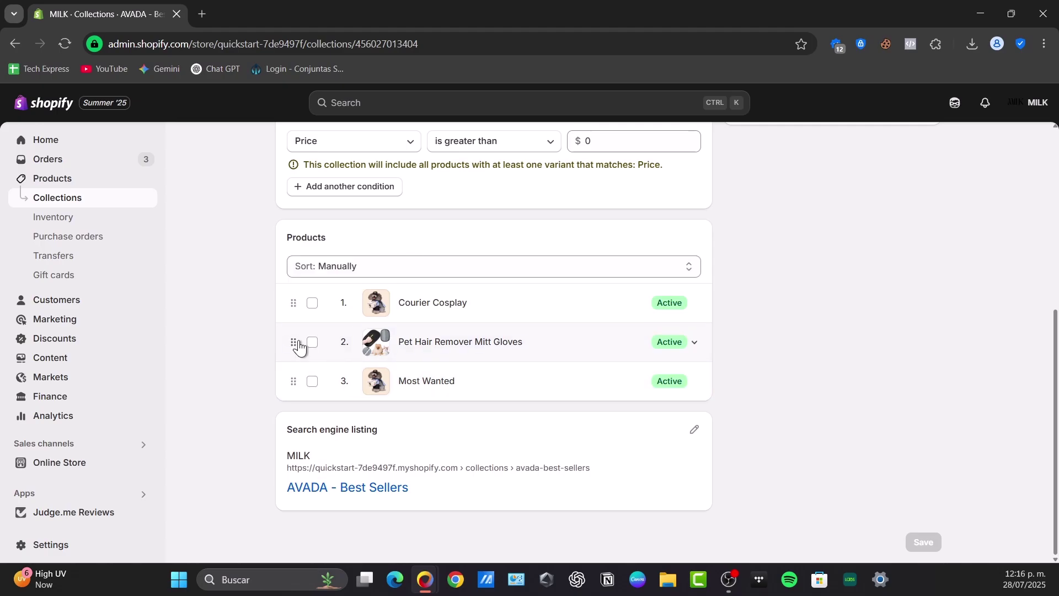
pyautogui.moveTo(294, 344); pyautogui.dragTo(287, 368)
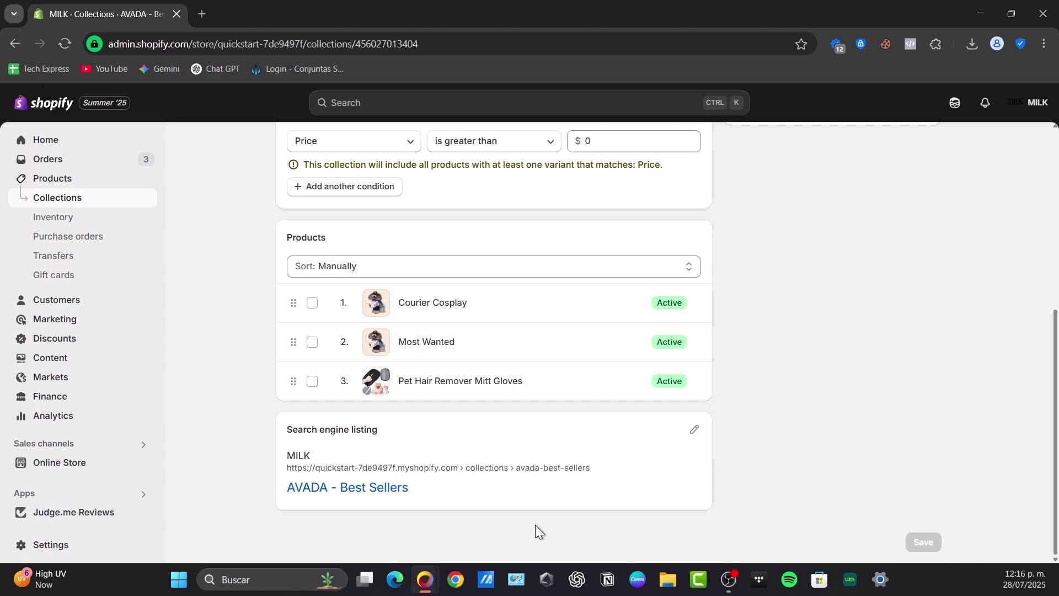
# Select Pet Hair Remover Mitt Gloves and Most Wanted, dismiss the Move-to choices keeping Top, and return to Collections.
pyautogui.click(312, 381)
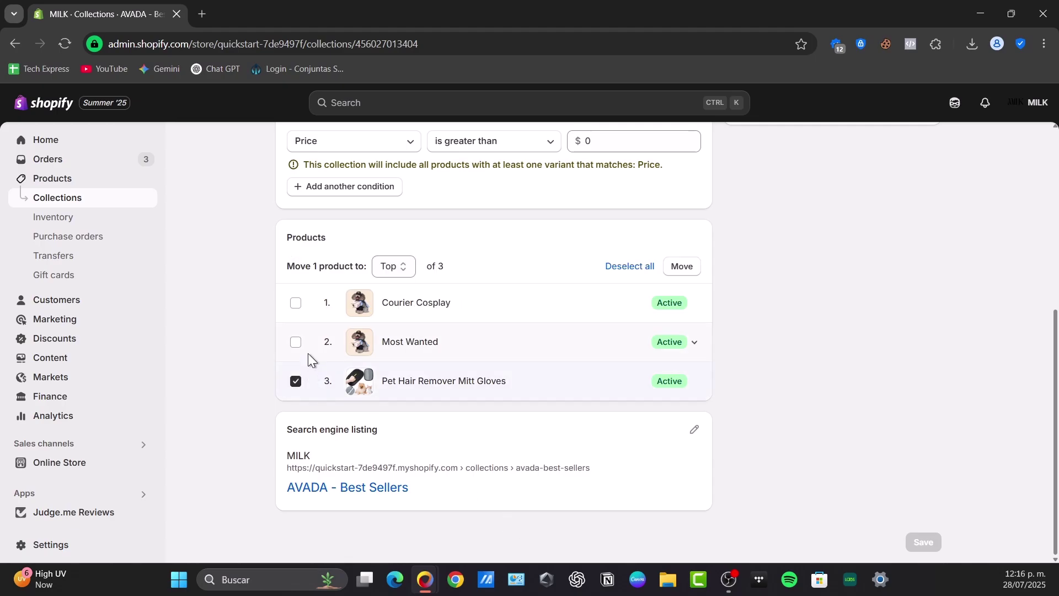
pyautogui.click(296, 343)
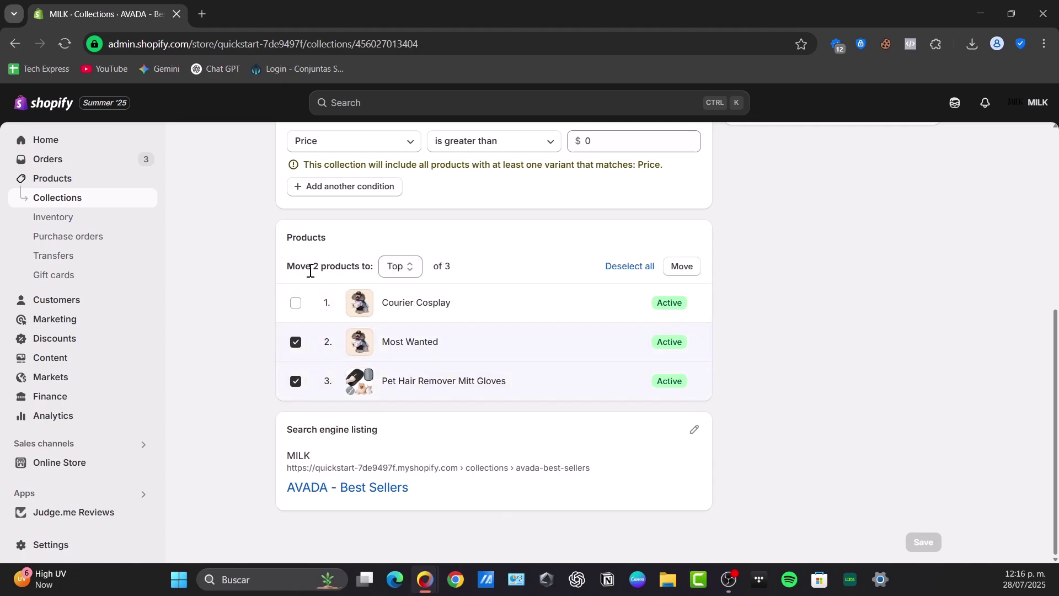
pyautogui.click(383, 271)
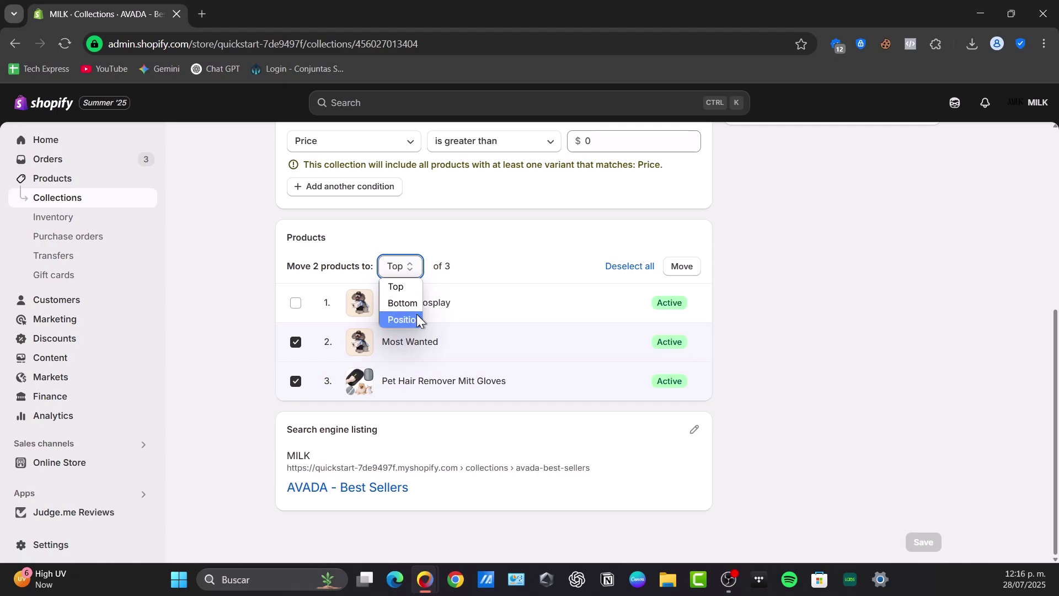
pyautogui.click(748, 311)
pyautogui.scroll(6, 749, 310)
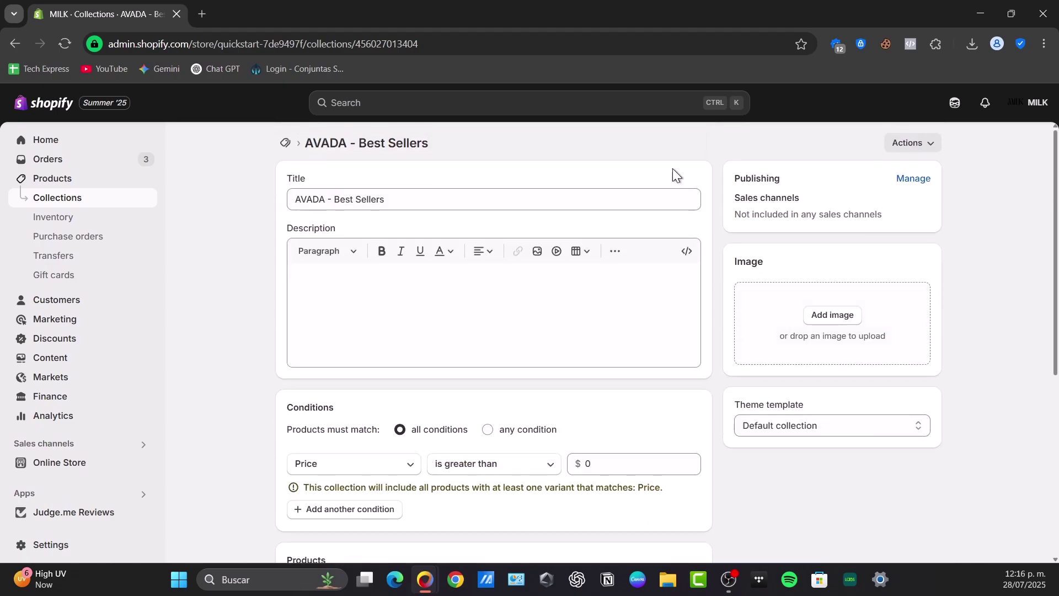
pyautogui.click(105, 196)
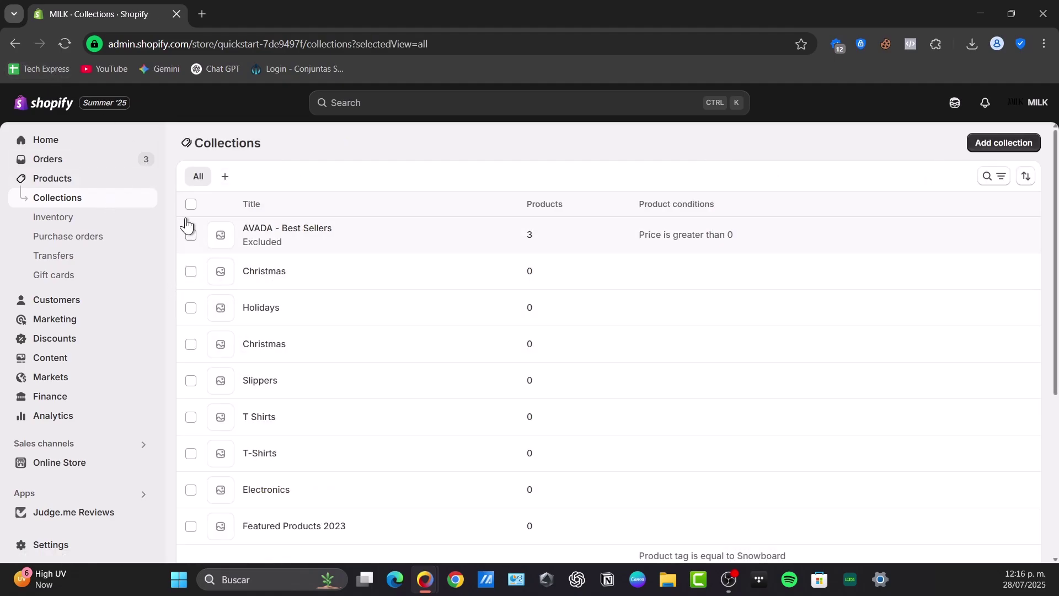
# Select all 15 collections and delete them.
pyautogui.click(191, 204)
pyautogui.scroll(-5, 284, 326)
pyautogui.scroll(5, 529, 397)
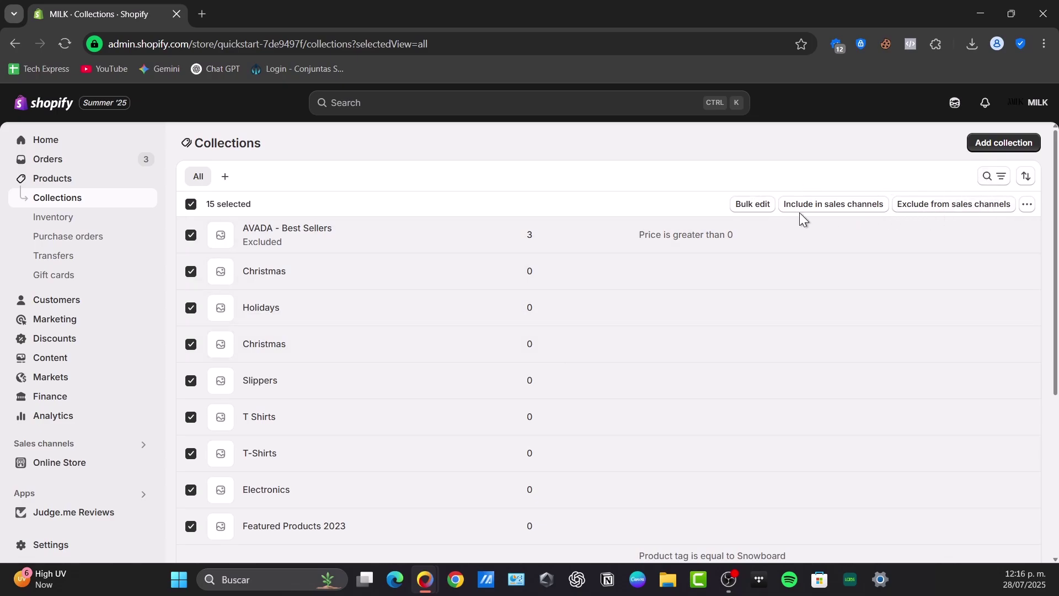
pyautogui.click(1027, 205)
pyautogui.click(975, 236)
pyautogui.click(721, 359)
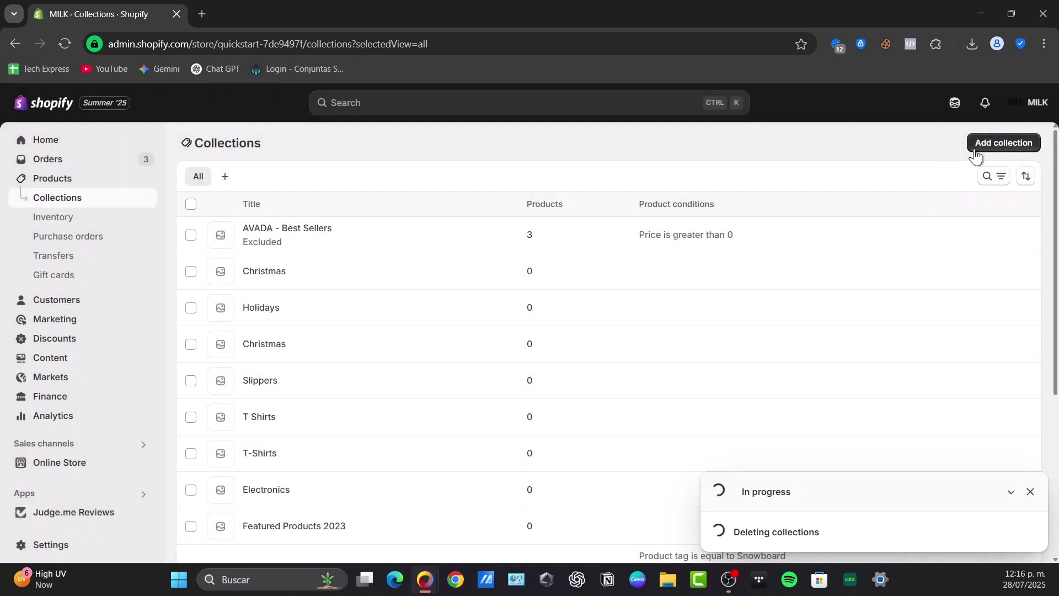
# Create a new collection titled 'Best Sellers' and save it.
pyautogui.click(1001, 145)
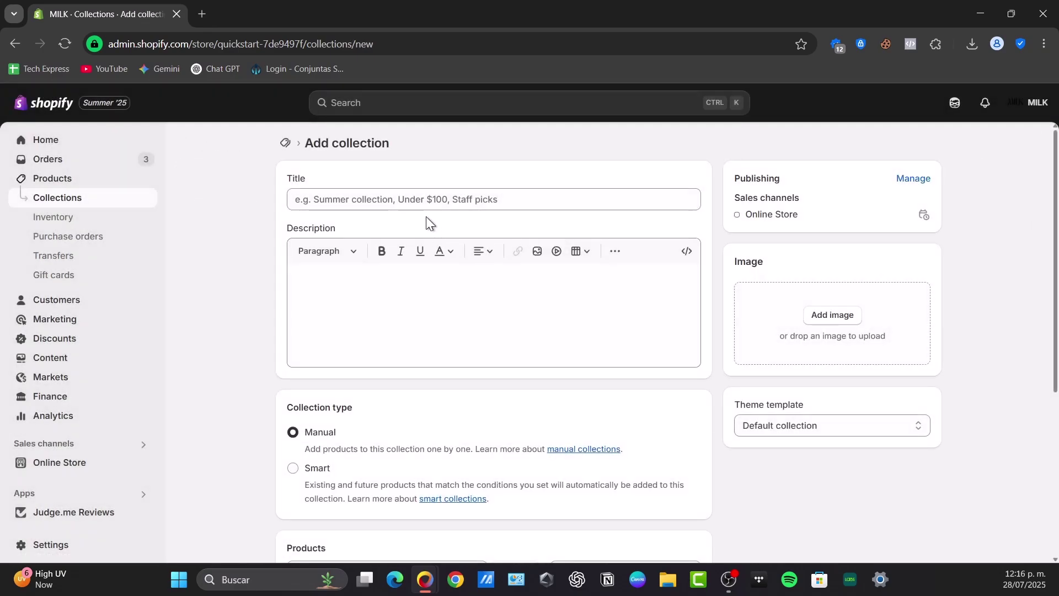
pyautogui.click(411, 193)
pyautogui.write('Best Sellers')
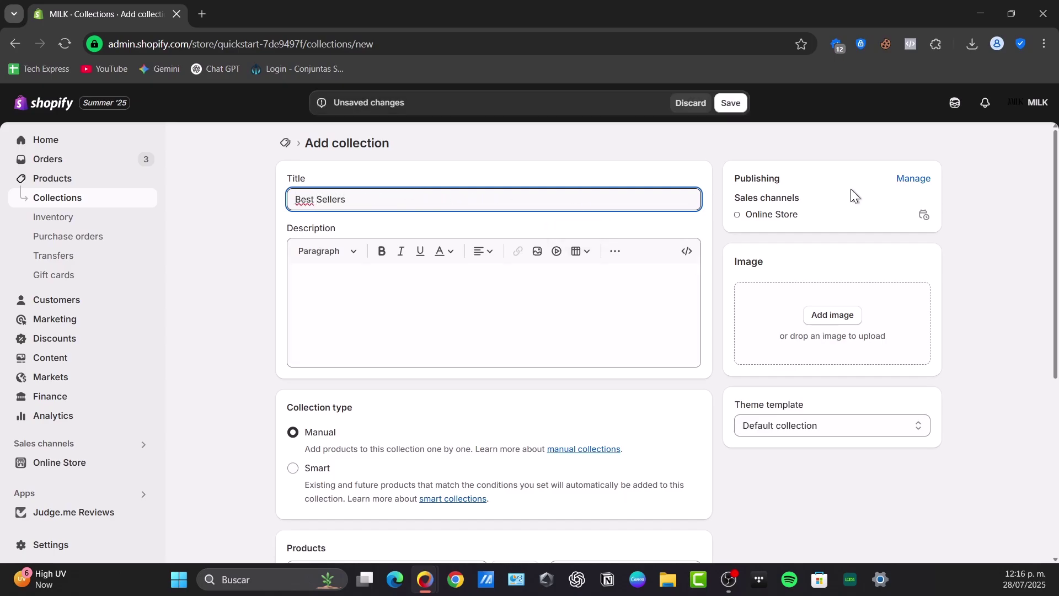
pyautogui.click(739, 104)
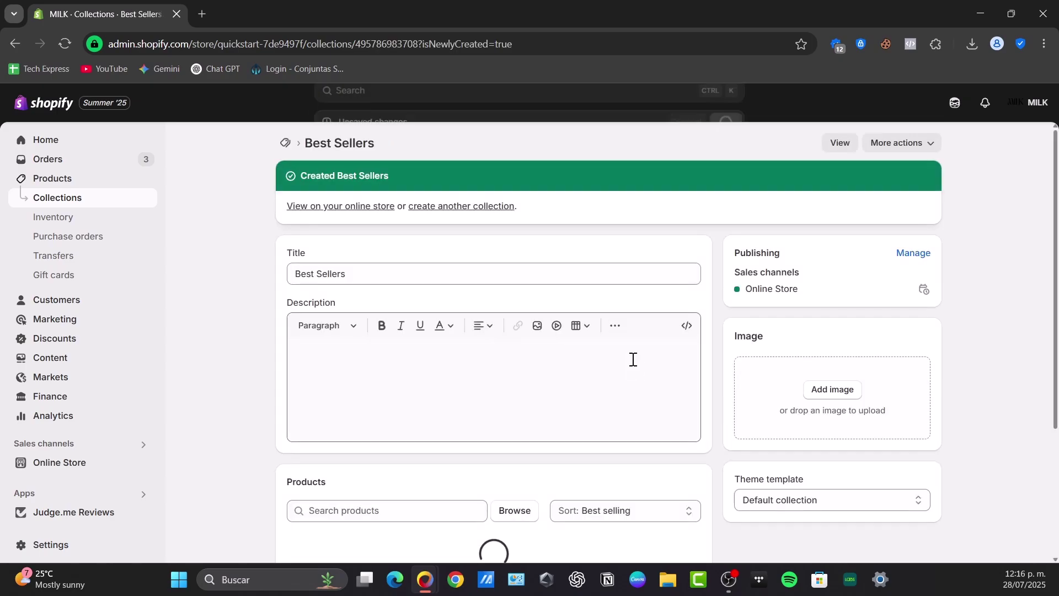
pyautogui.scroll(-3, 633, 359)
# Add Courier Cosplay, Most Wanted and Pet Hair Remover Mitt Gloves to the collection.
pyautogui.click(513, 329)
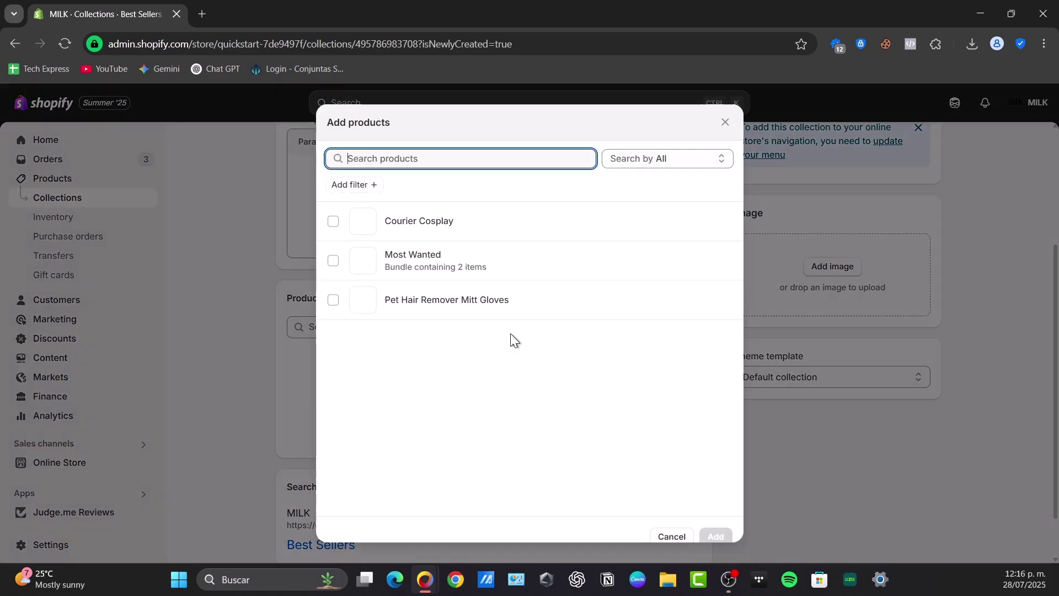
pyautogui.click(333, 222)
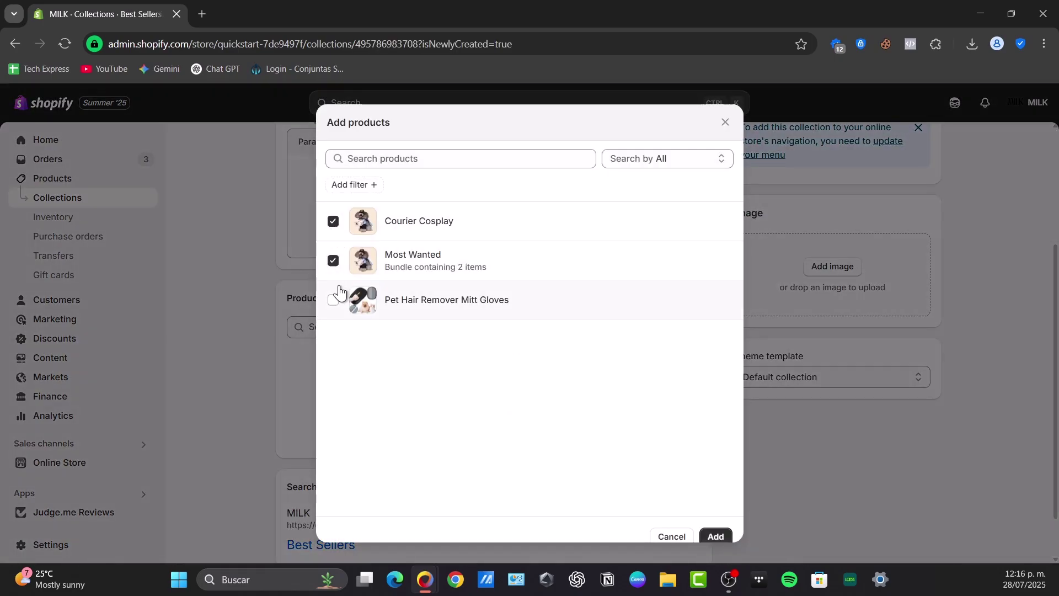
pyautogui.click(339, 293)
pyautogui.click(720, 537)
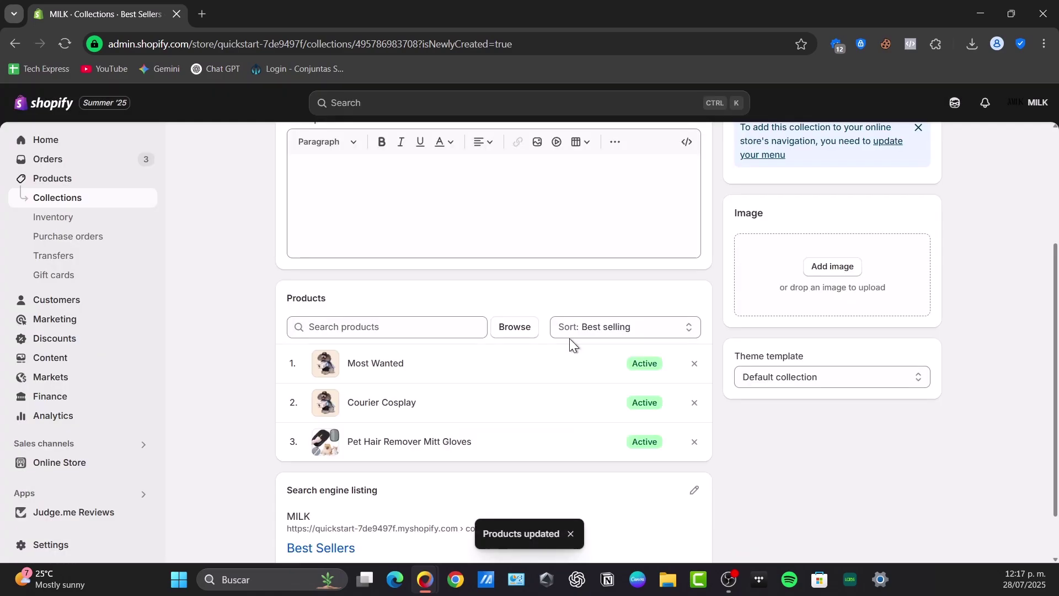
# Set product sorting to Manually and drag Courier Cosplay below Most Wanted.
pyautogui.scroll(-1, 666, 383)
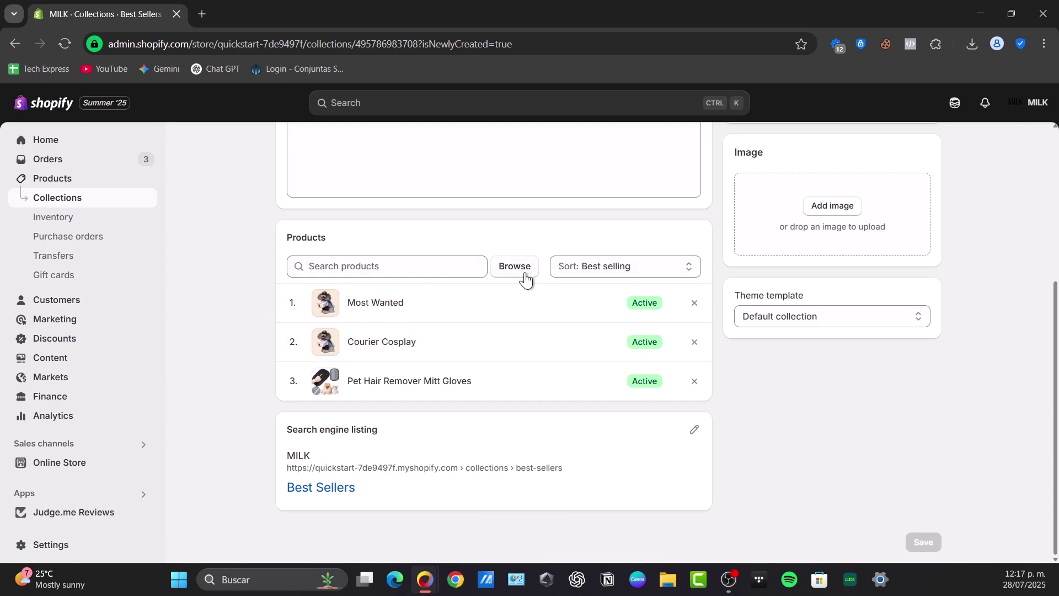
pyautogui.click(600, 268)
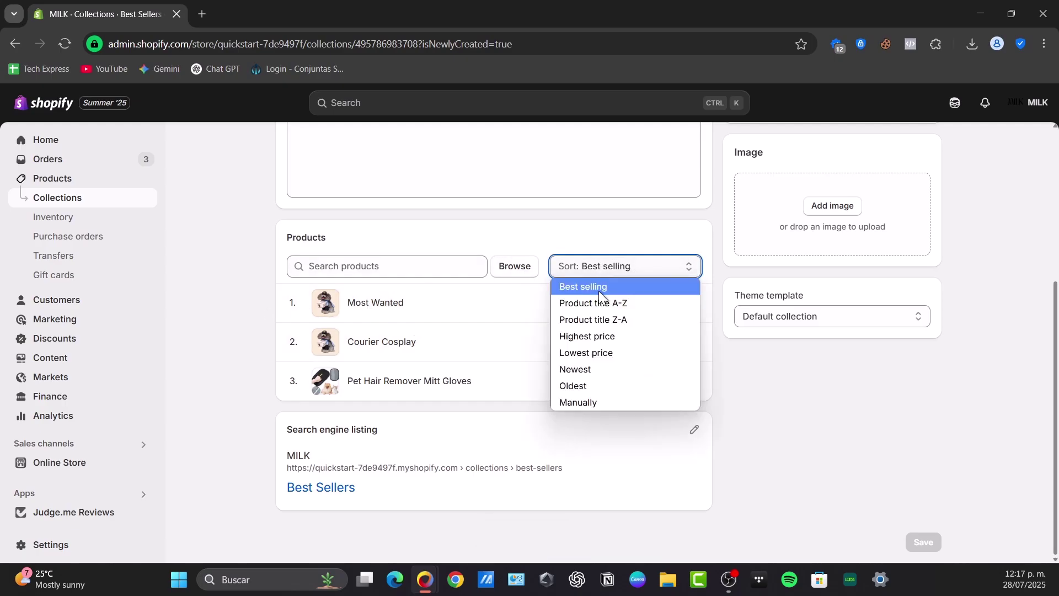
pyautogui.click(601, 402)
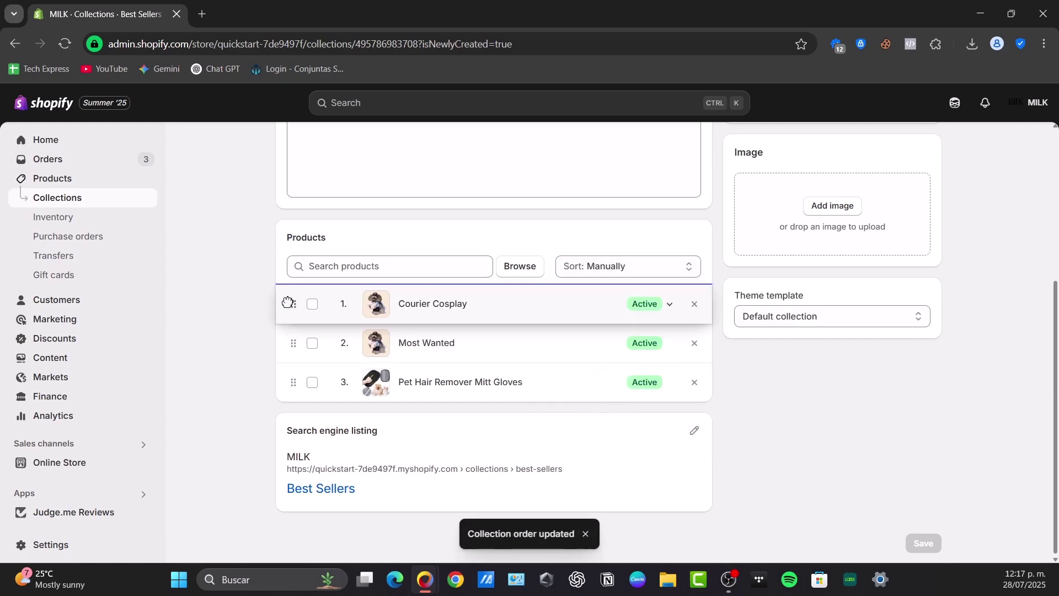
pyautogui.moveTo(287, 304); pyautogui.dragTo(286, 342)
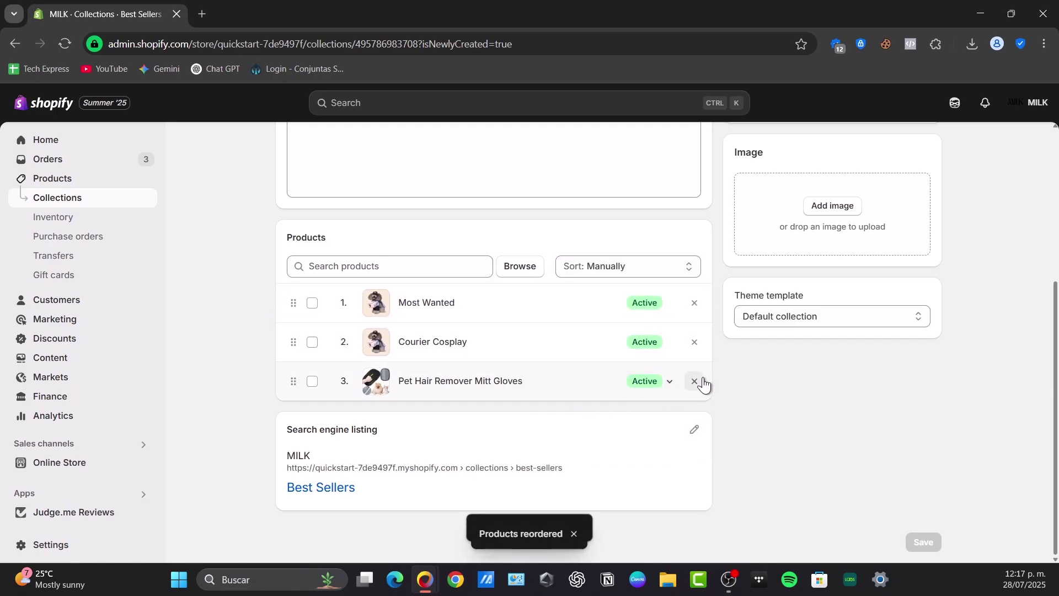
pyautogui.scroll(5, 716, 480)
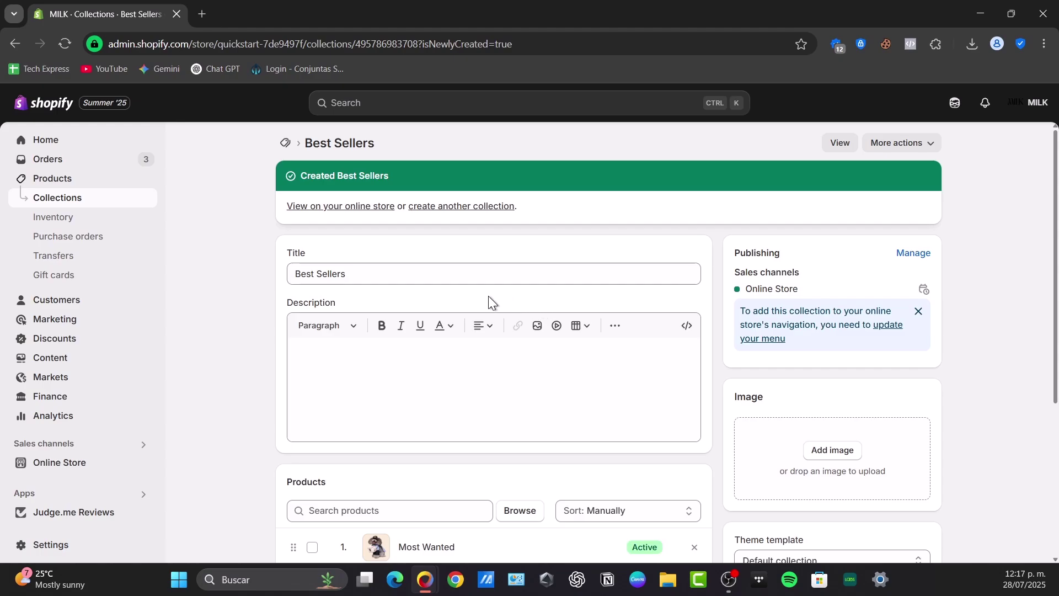
# Retitle the collection 'All', save it, and check its three manually sorted products.
pyautogui.tripleClick(386, 278)
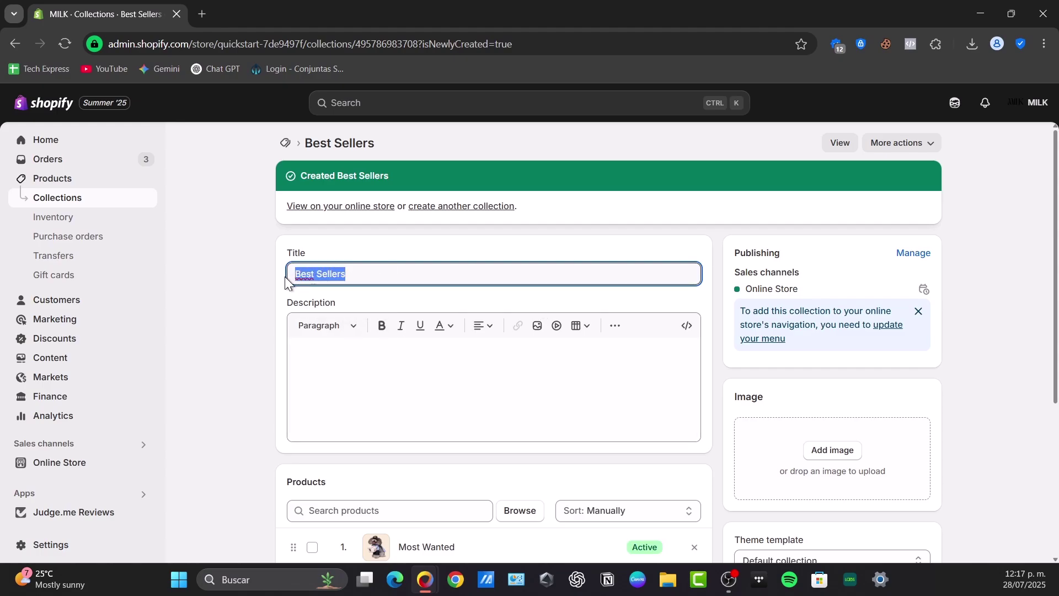
pyautogui.write('All')
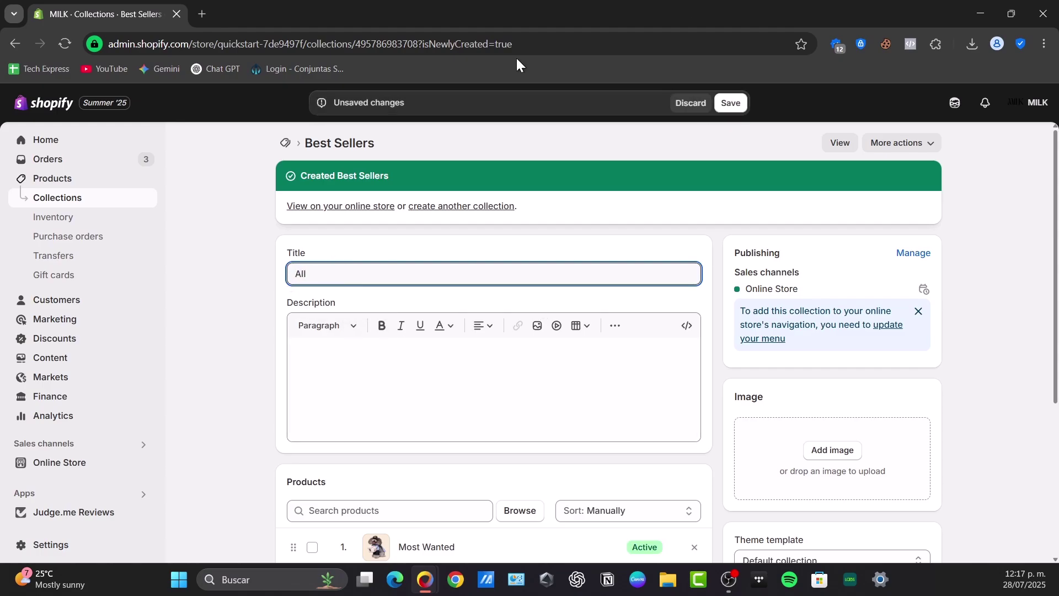
pyautogui.click(733, 102)
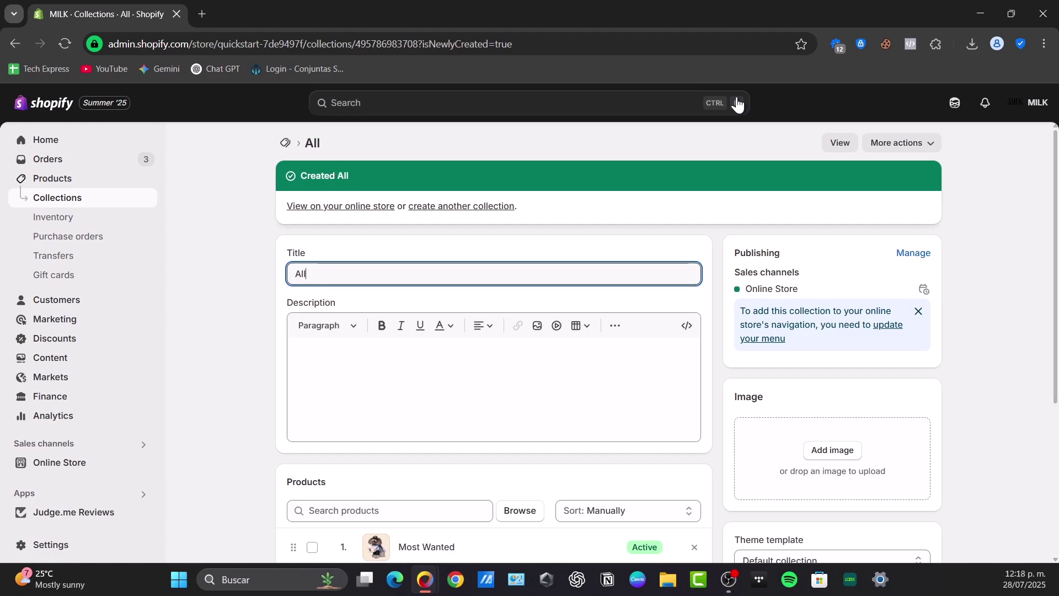
pyautogui.scroll(-4, 735, 157)
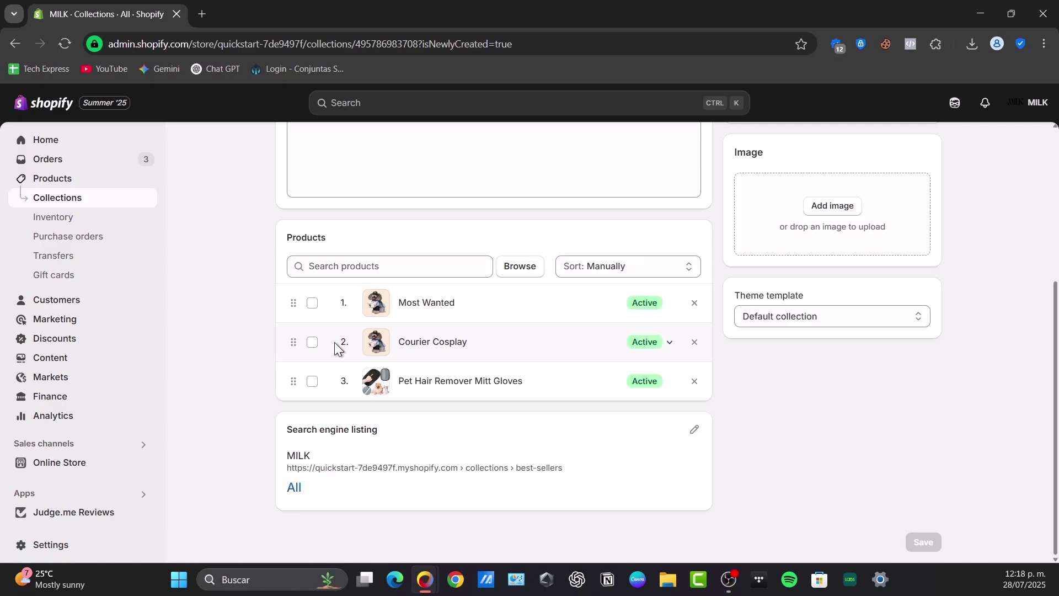
pyautogui.scroll(5, 413, 353)
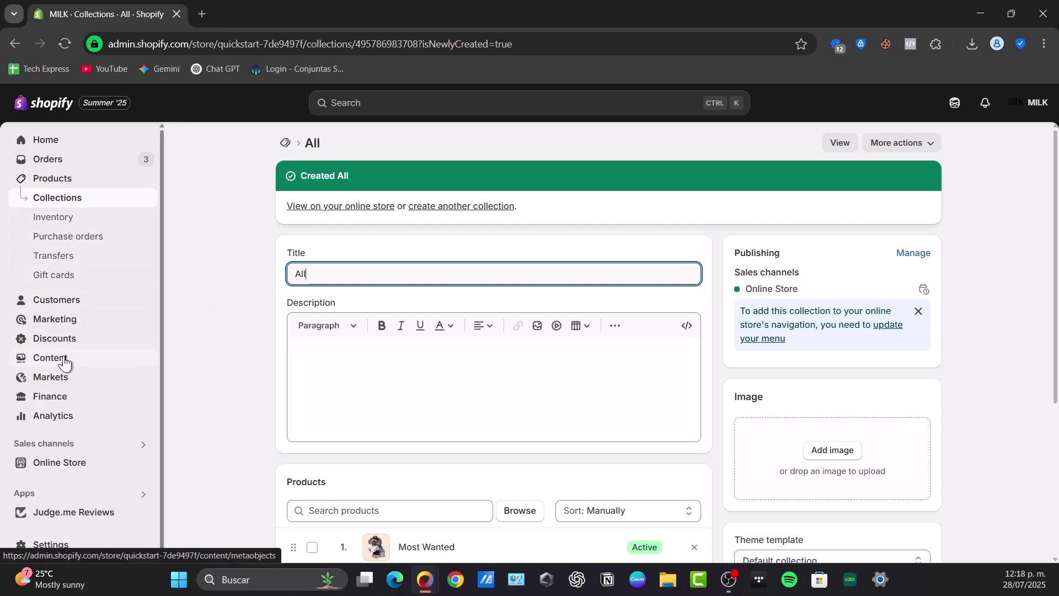
# Browse the Marketing overview, then go to the Home dashboard.
pyautogui.click(79, 321)
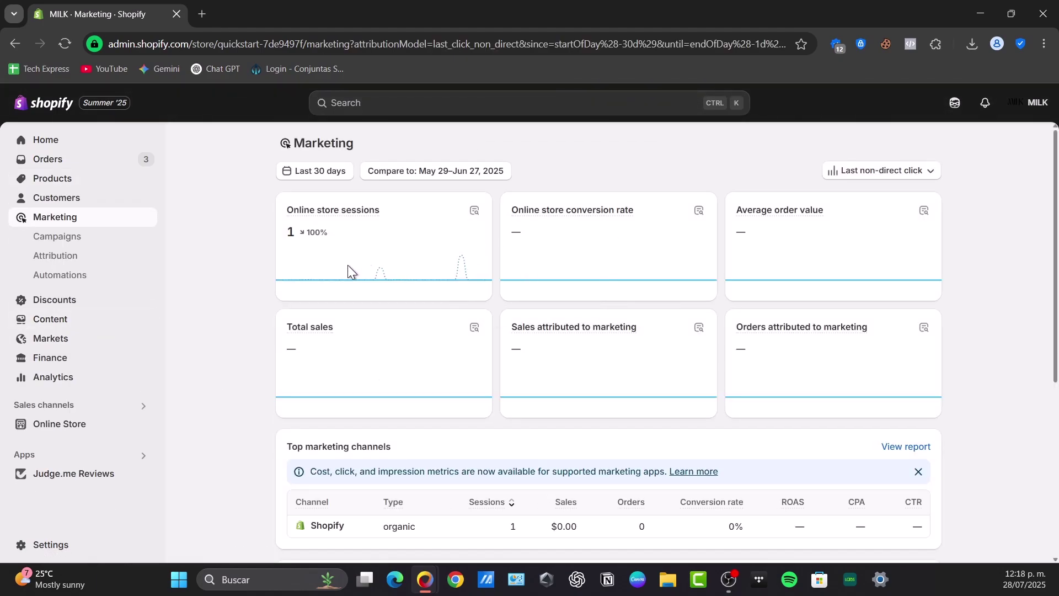
pyautogui.scroll(-4, 568, 331)
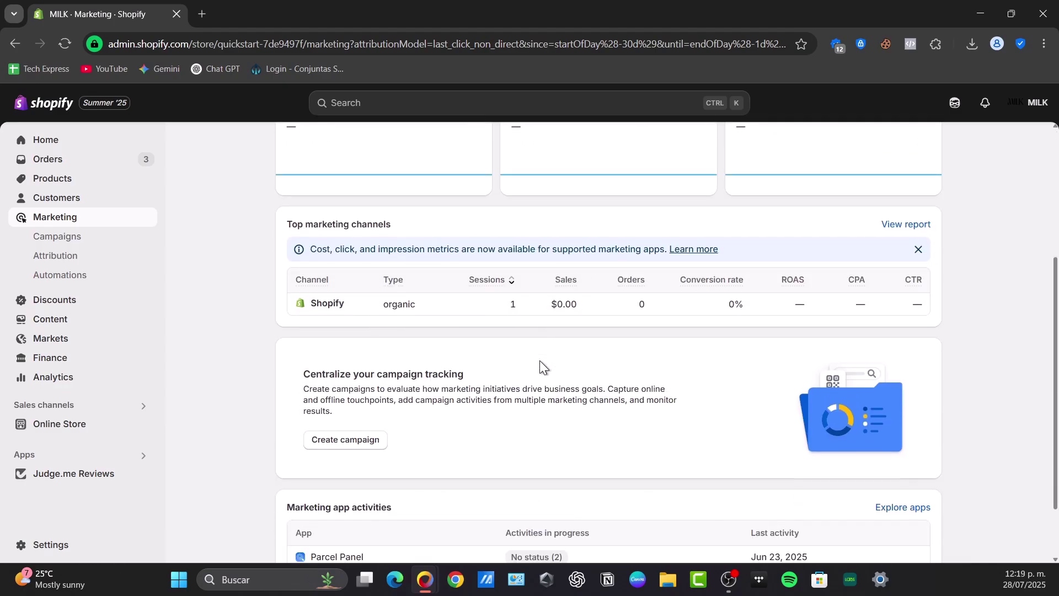
pyautogui.scroll(-1, 539, 360)
pyautogui.scroll(5, 537, 375)
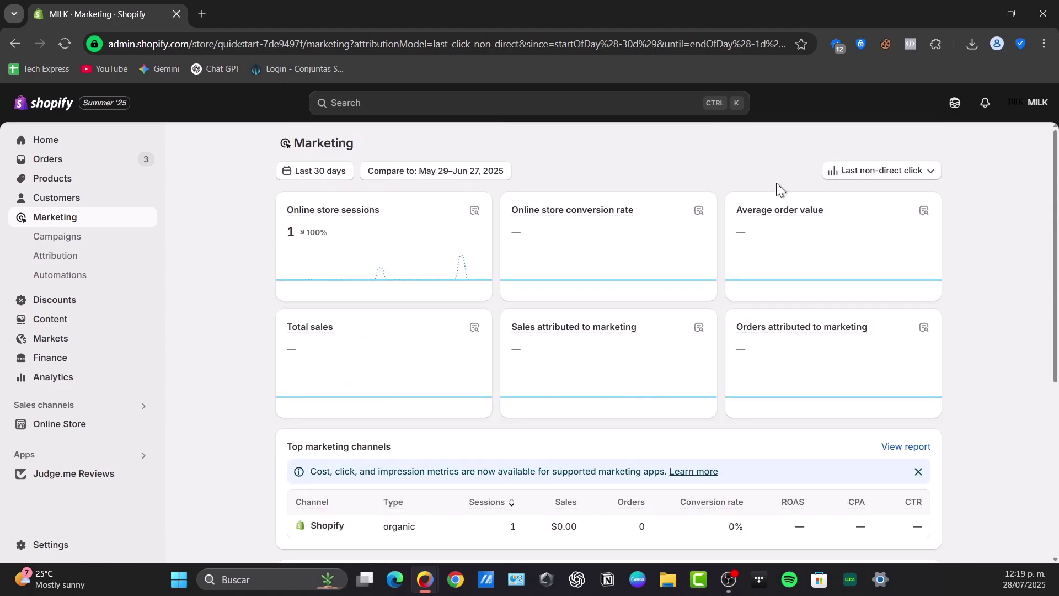
pyautogui.click(66, 142)
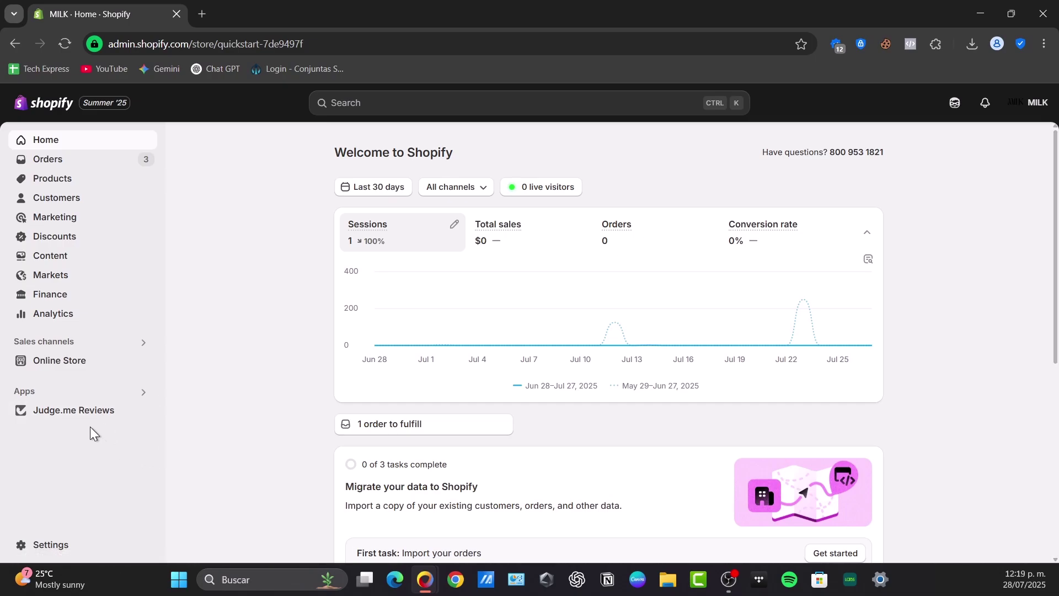
# View the MILK storefront in a new tab and go to its Shop by Collection page.
pyautogui.click(145, 362)
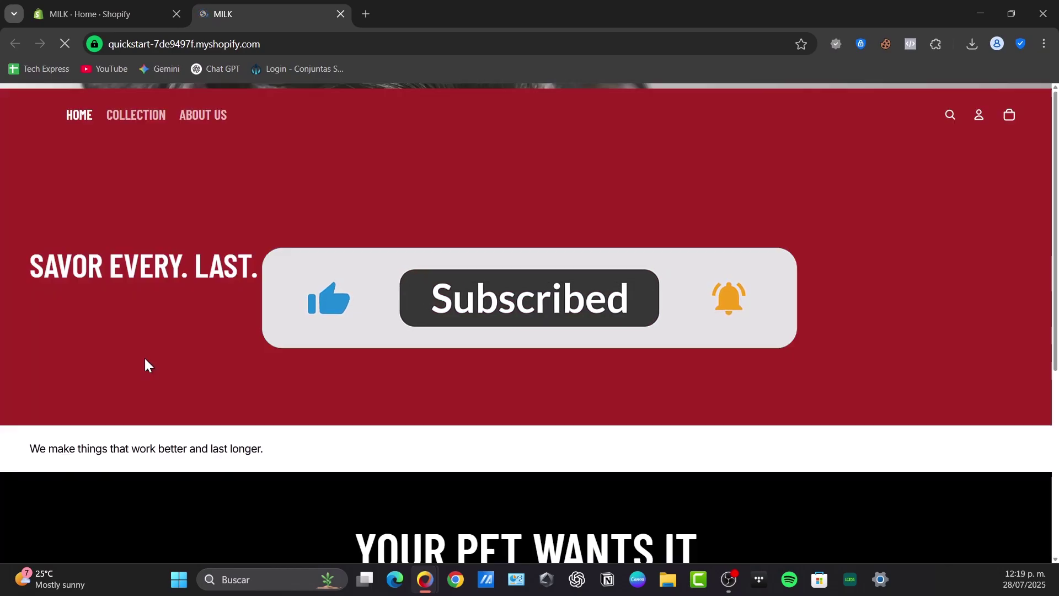
pyautogui.scroll(-6, 576, 409)
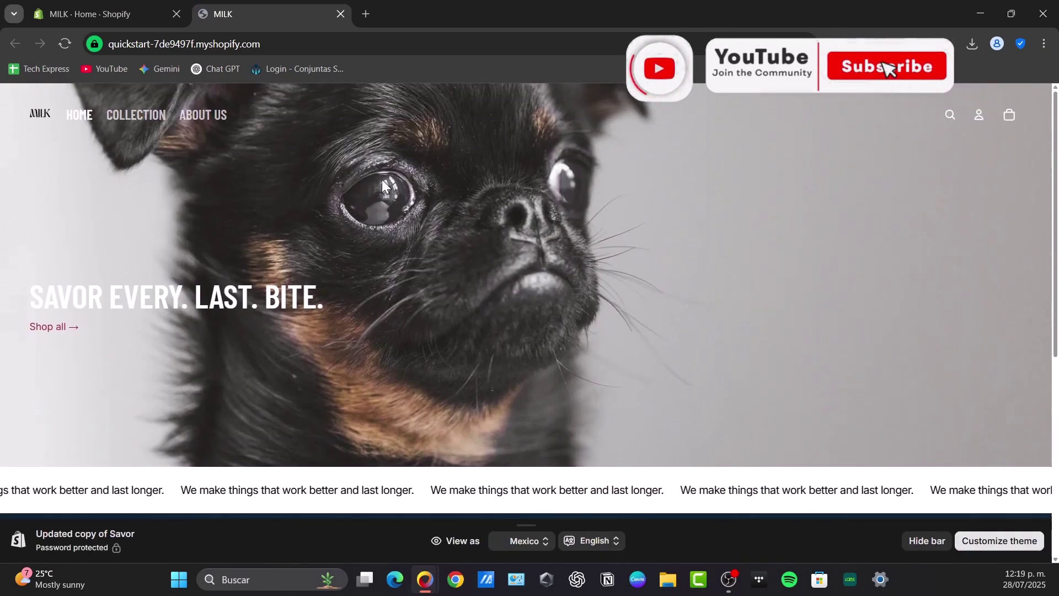
pyautogui.click(141, 118)
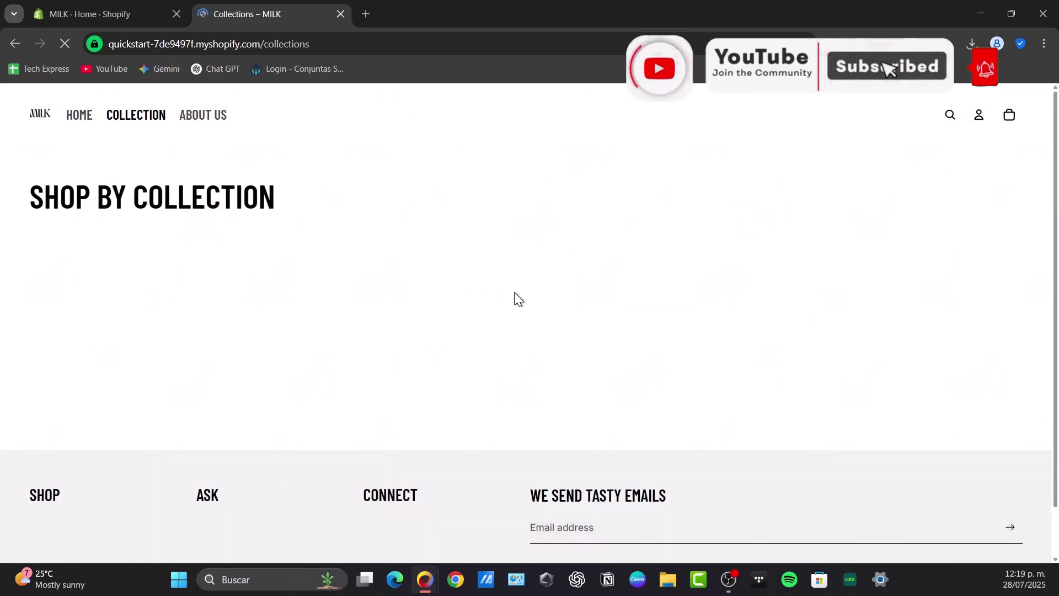